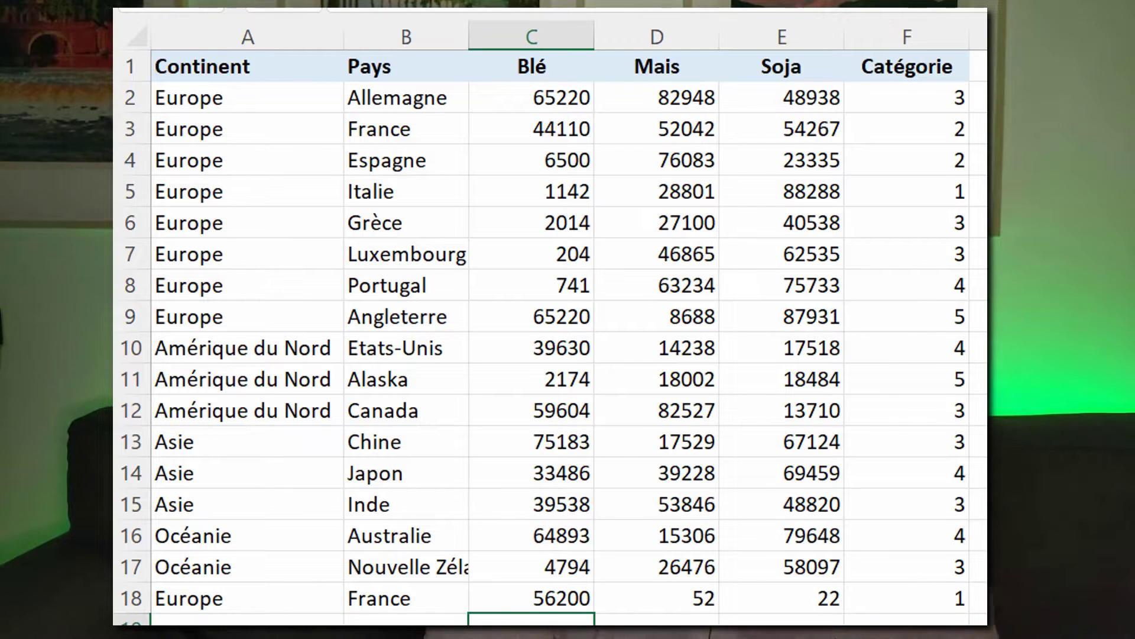
left_click(304, 190)
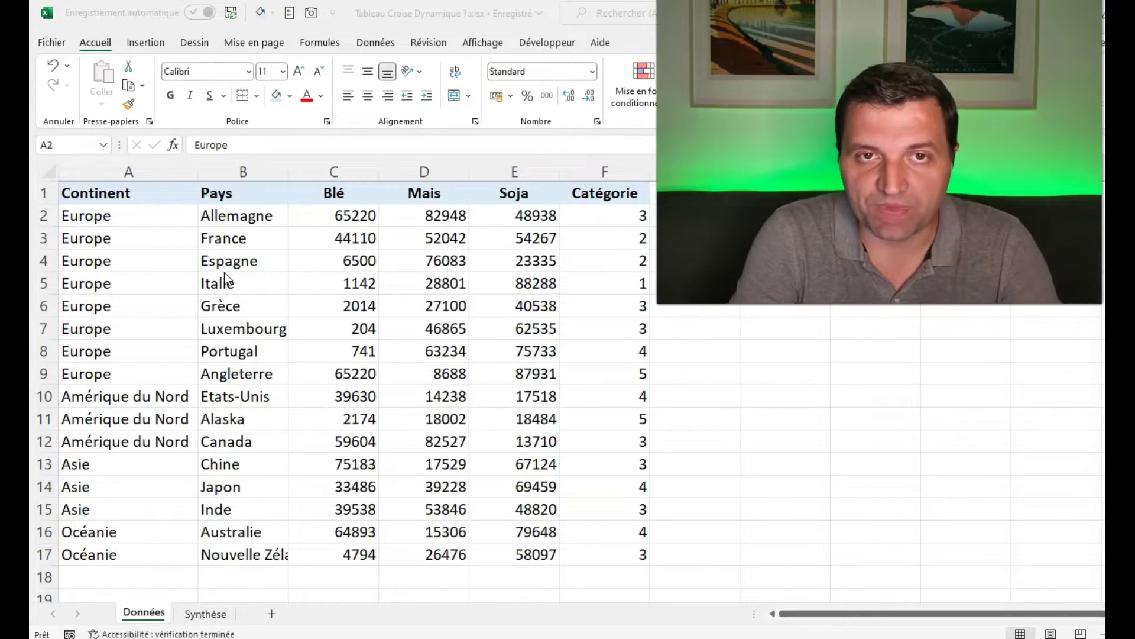
left_click(103, 222)
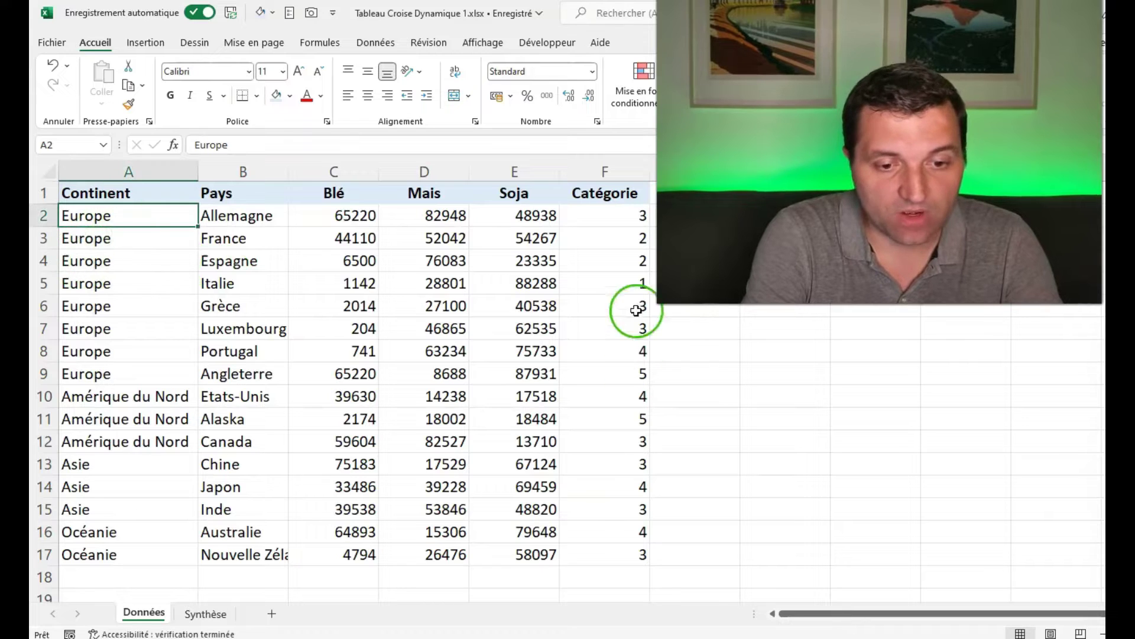
Step: Clear the Soja column header in cell E1 and enter Soja there again
left_click_drag(127, 192, 534, 187)
left_click(575, 190)
left_click(529, 190)
key("BackSpace")
key("Return")
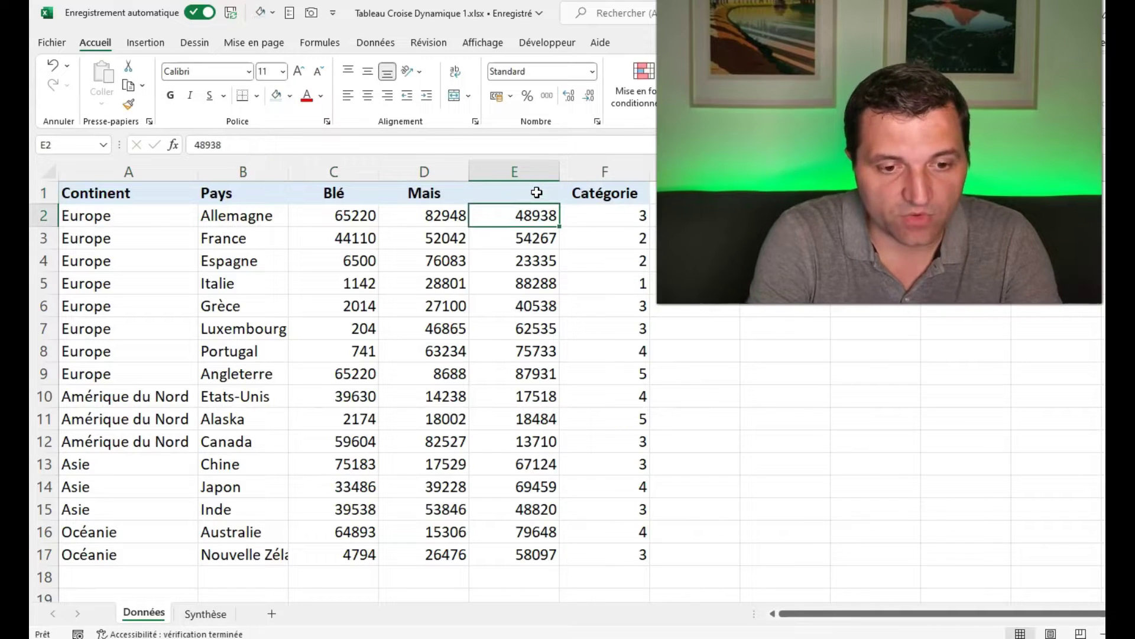
left_click(536, 192)
type("Soja")
key("Return")
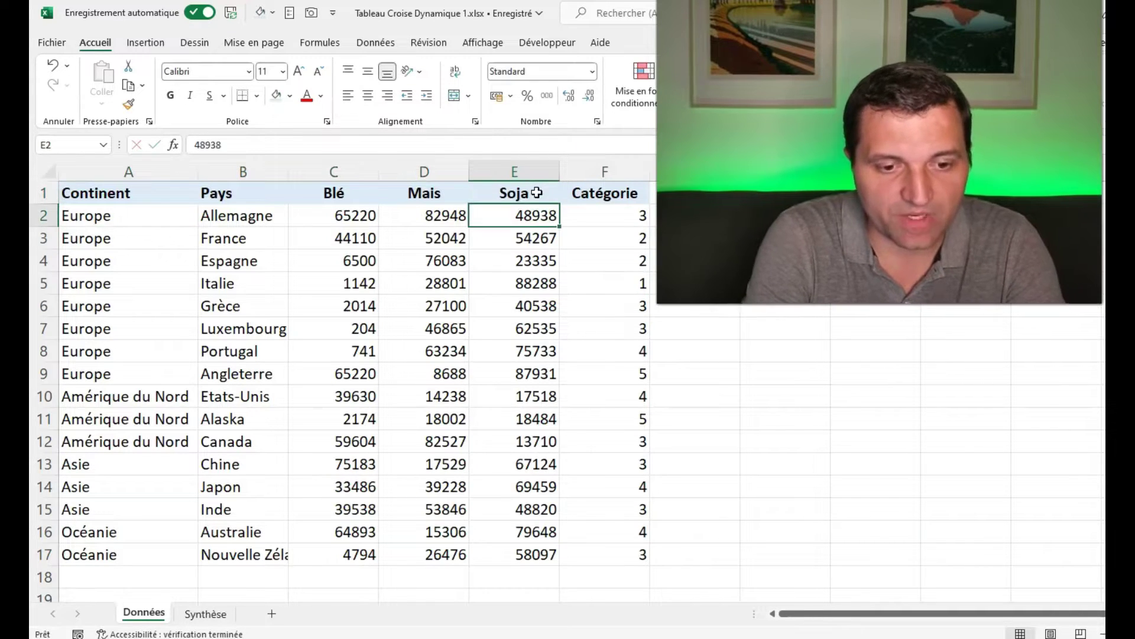
Step: Try to merge the Europe cells A2:A9 in the Continent column
left_click(240, 309)
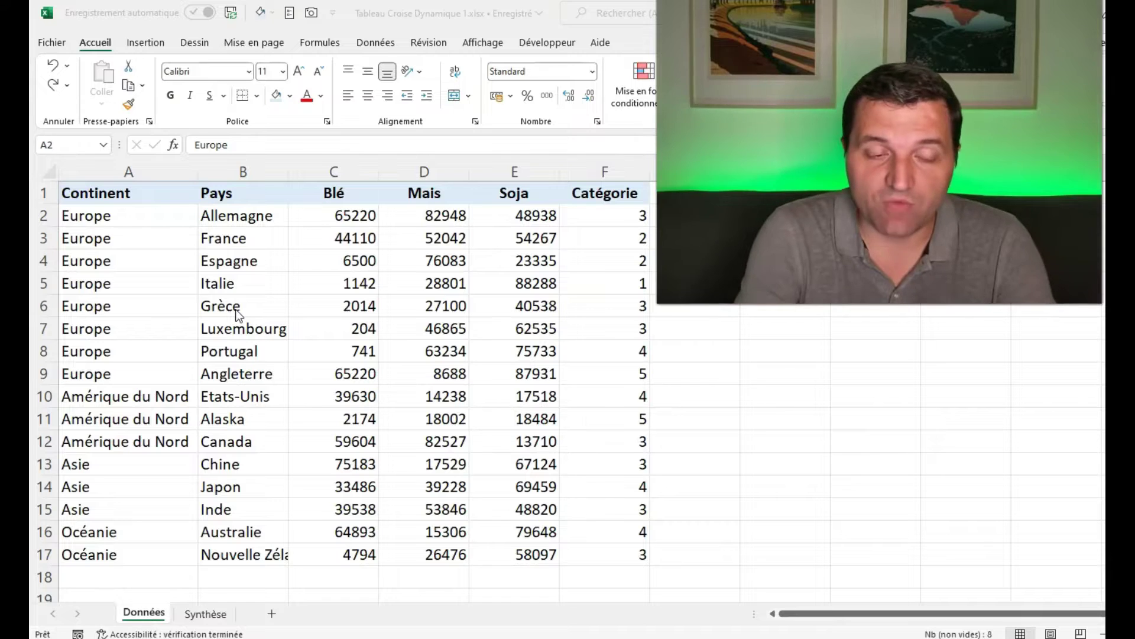
left_click_drag(177, 216, 171, 373)
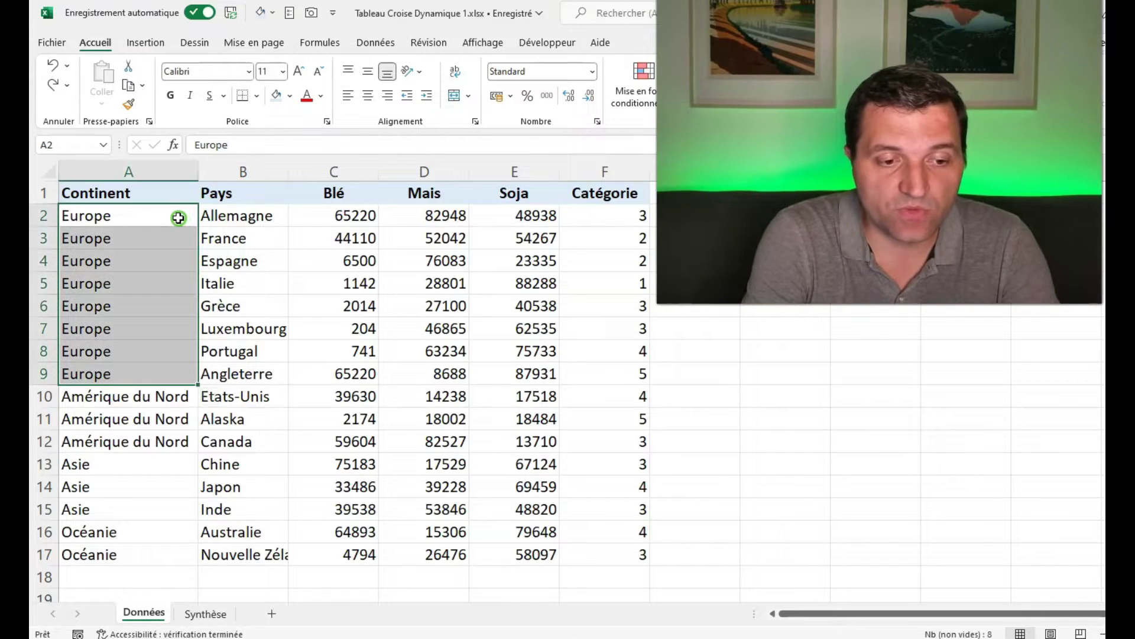
left_click(453, 95)
left_click(595, 368)
left_click(373, 309)
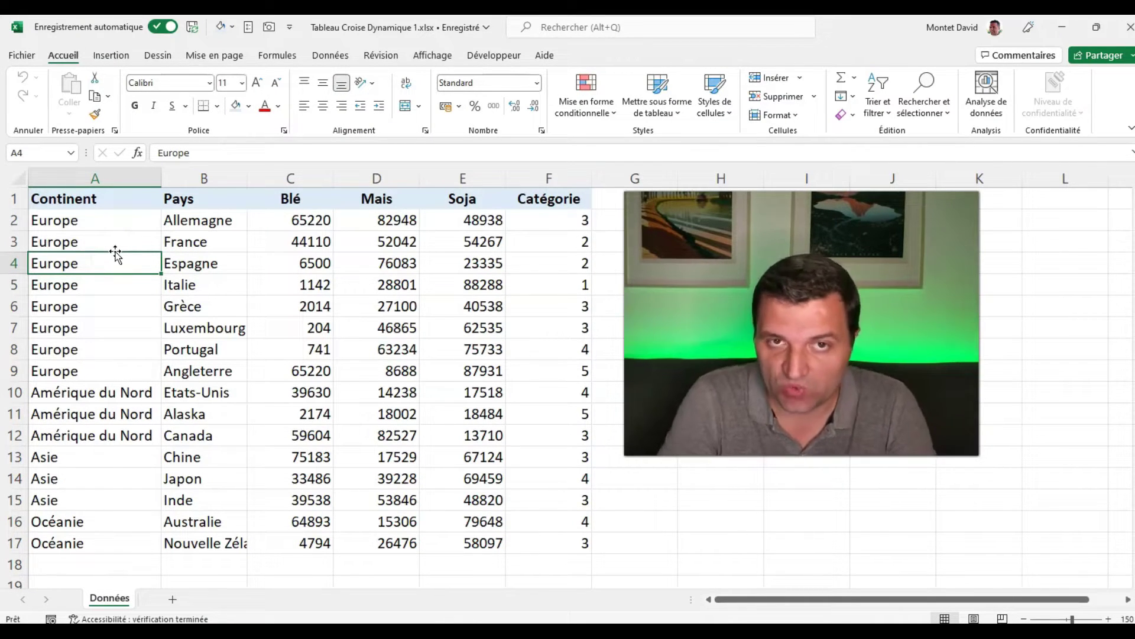
Step: Insert a pivot table from the range Données!$A$1:$F$17 on a new worksheet
left_click(283, 272)
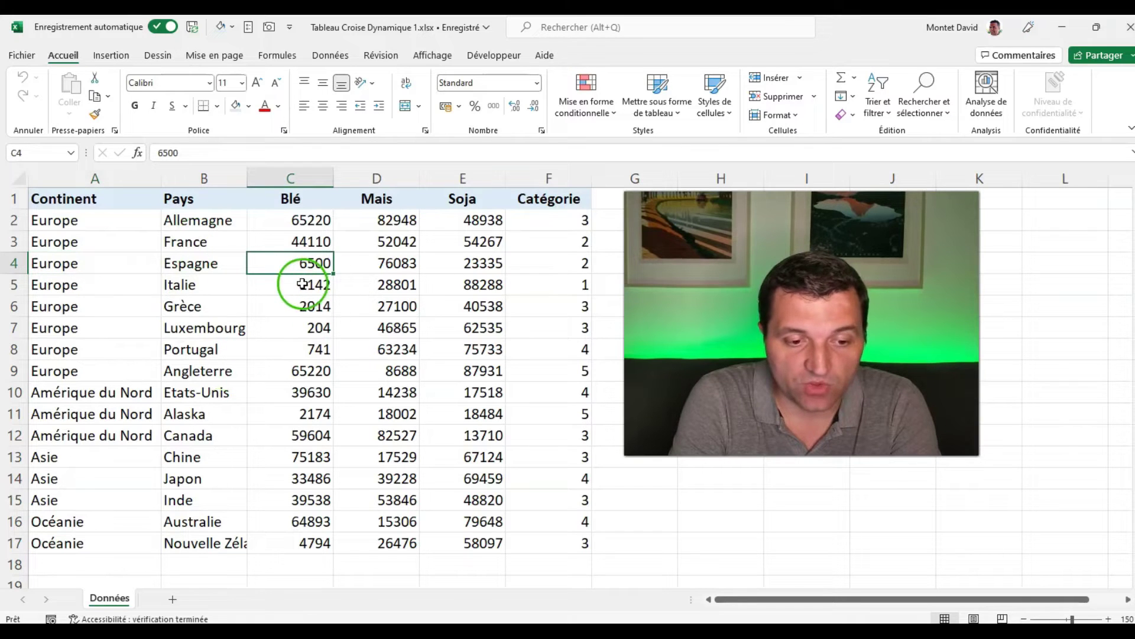
left_click(281, 327)
left_click(112, 59)
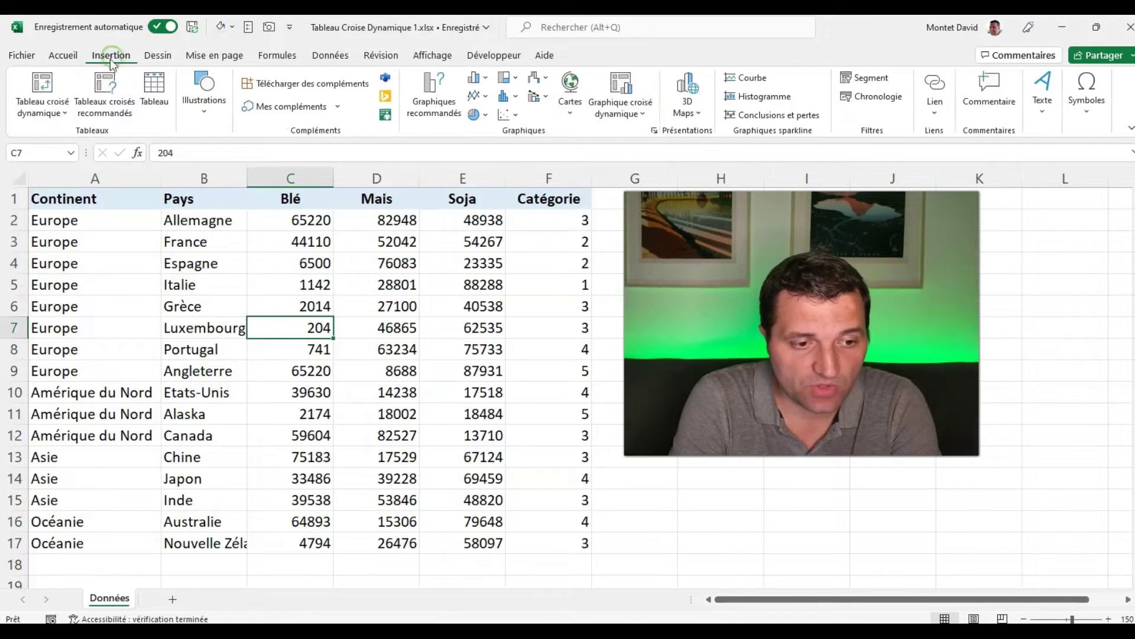
left_click(50, 86)
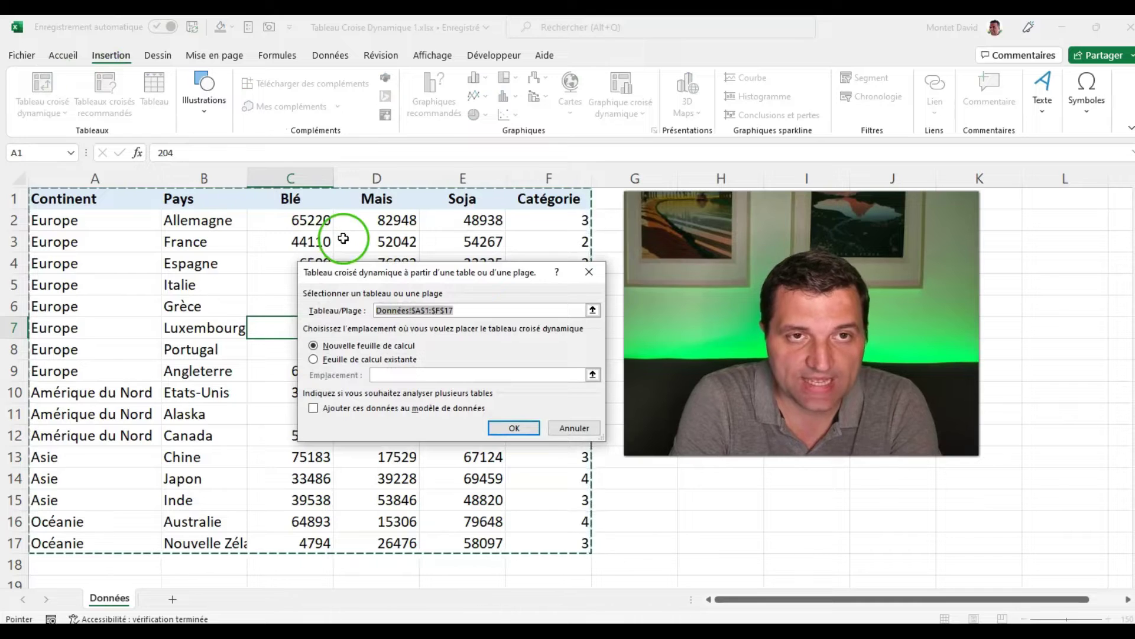
left_click_drag(381, 273, 363, 250)
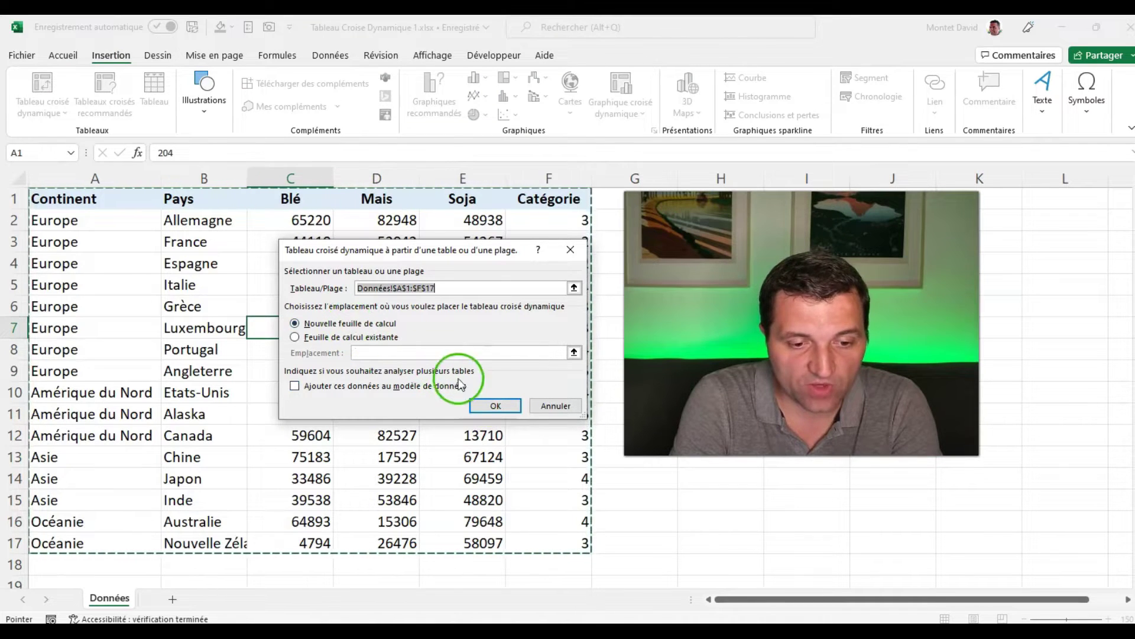
left_click(363, 338)
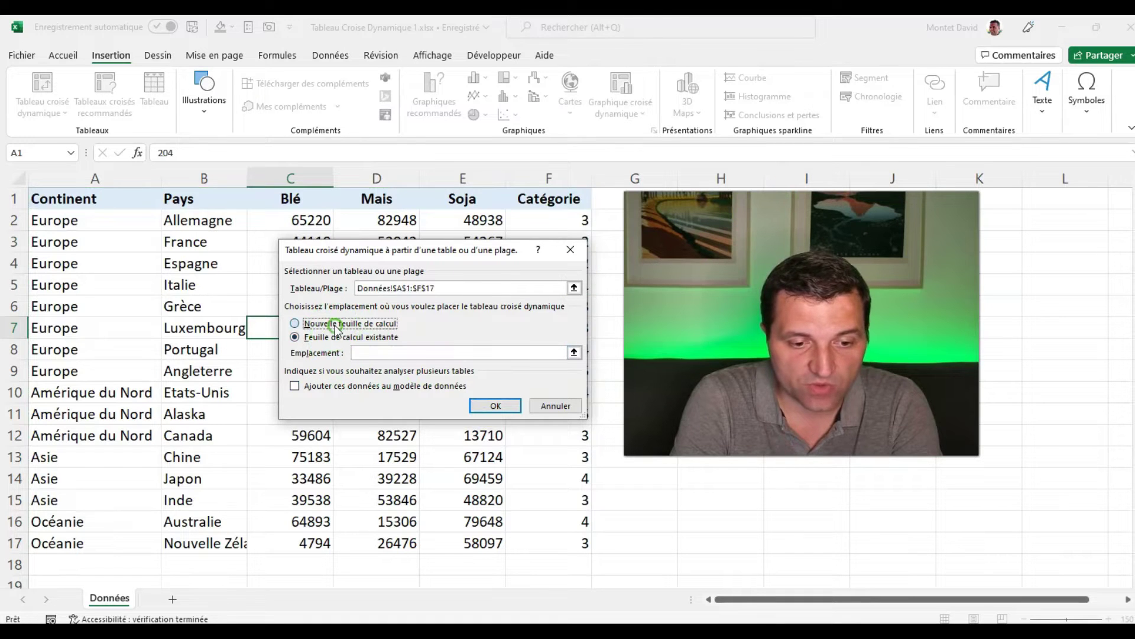
left_click(496, 406)
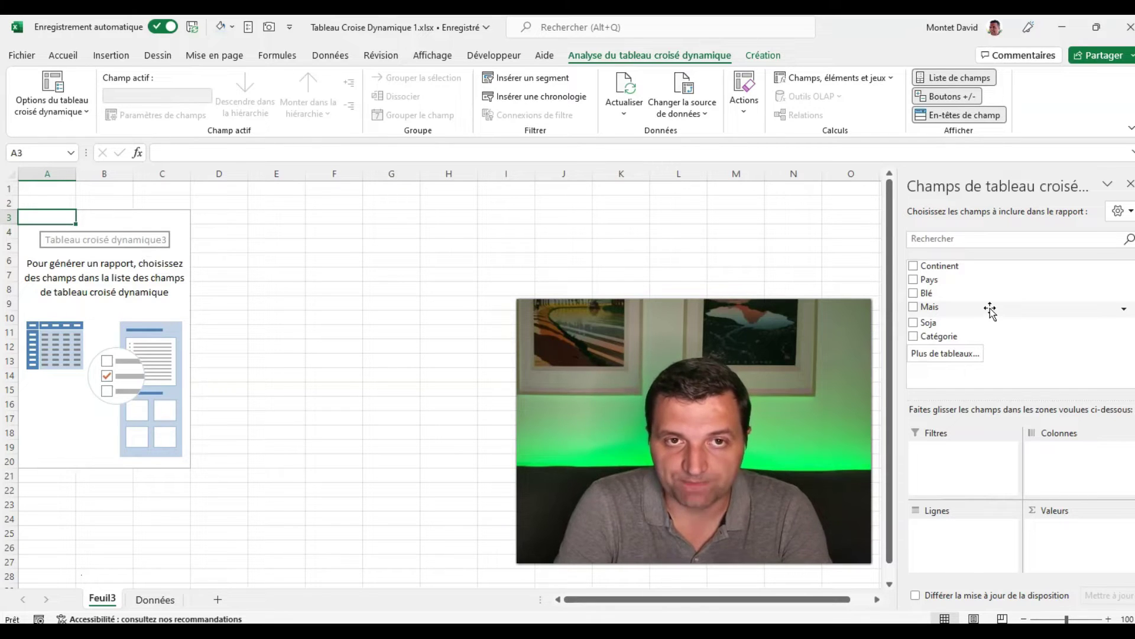
Step: Add the Blé field to the pivot table's values as a sum
left_click(977, 291)
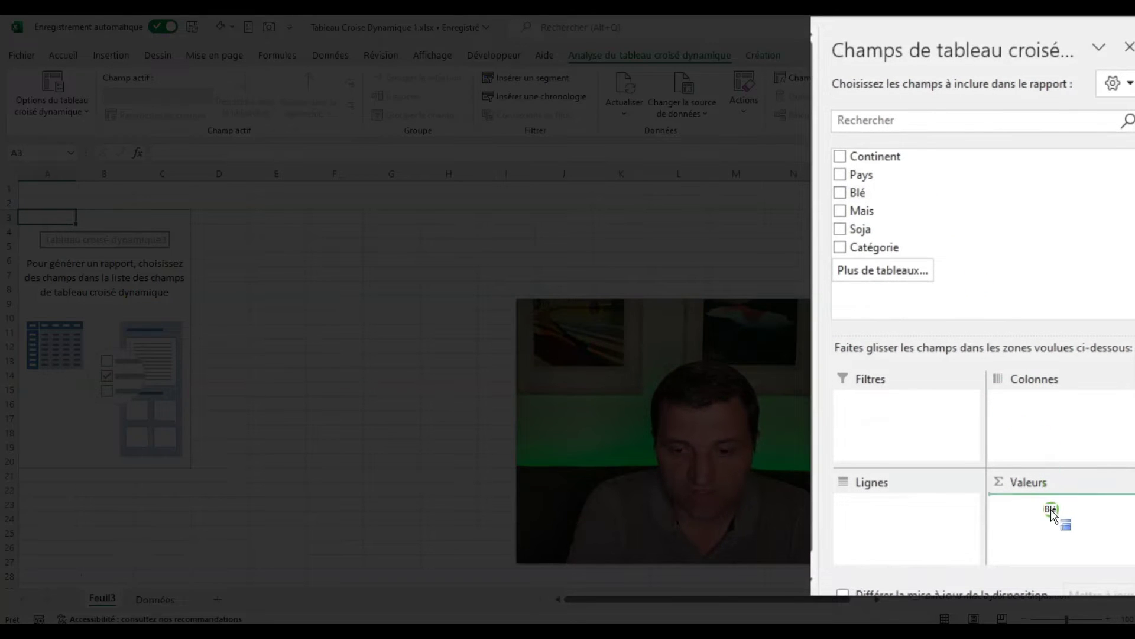
left_click_drag(1051, 511, 1052, 513)
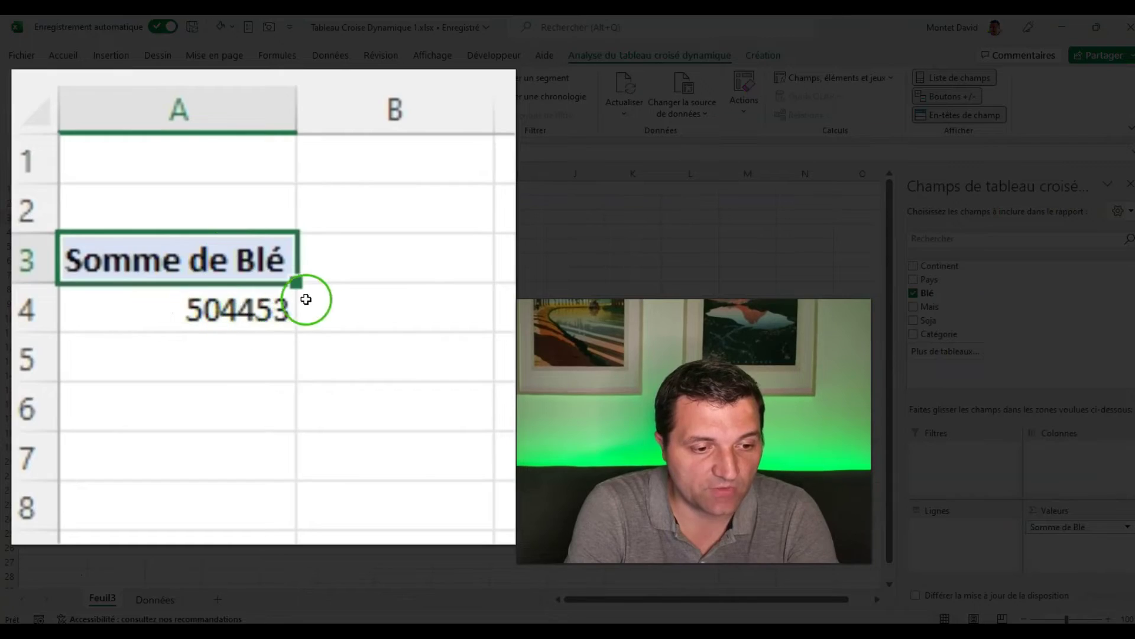
left_click(272, 309)
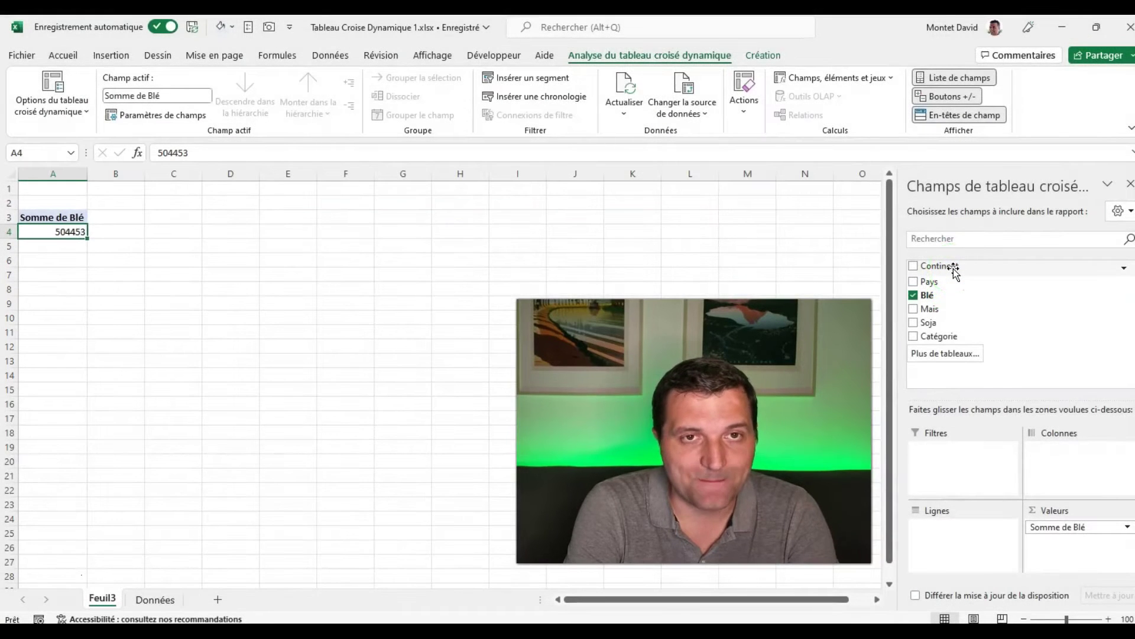
Step: Add the Continent field to the pivot table's rows and nest the Pays field beneath it
left_click_drag(954, 269, 955, 286)
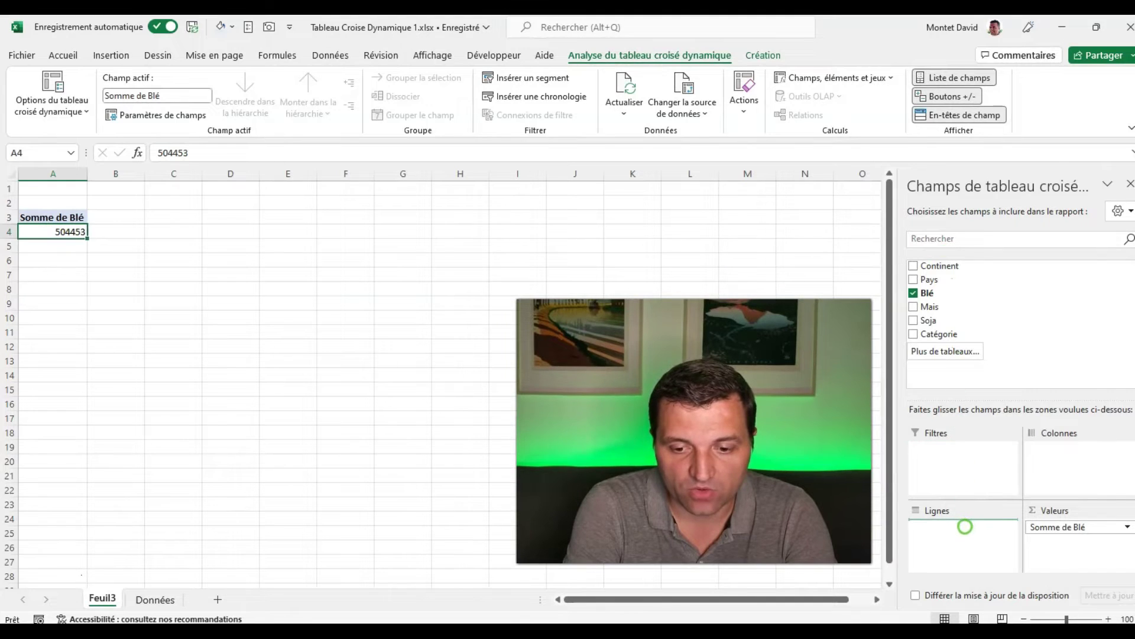
left_click_drag(965, 527, 67, 215)
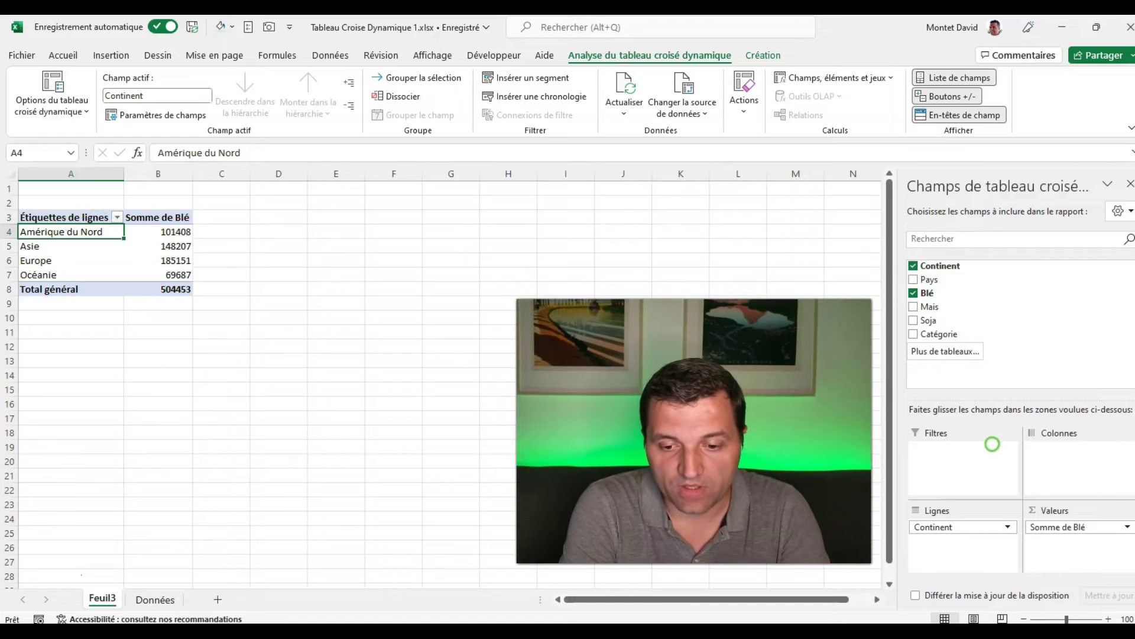
left_click_drag(982, 545, 983, 545)
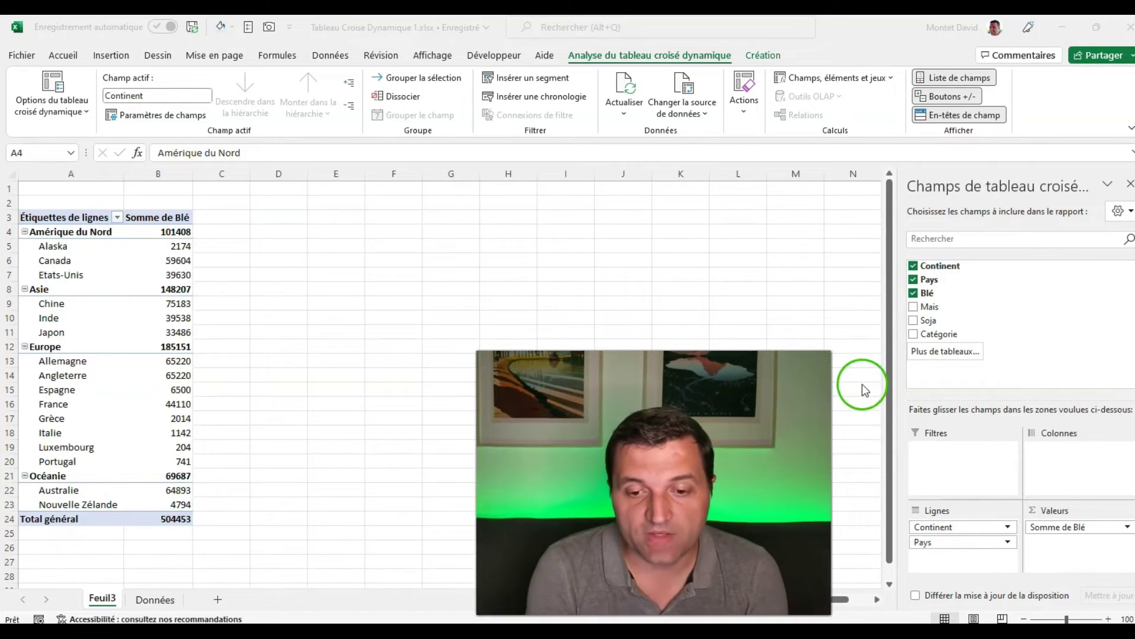
Step: Add the Mais and Soja fields to the pivot table's values below Blé
left_click(930, 308)
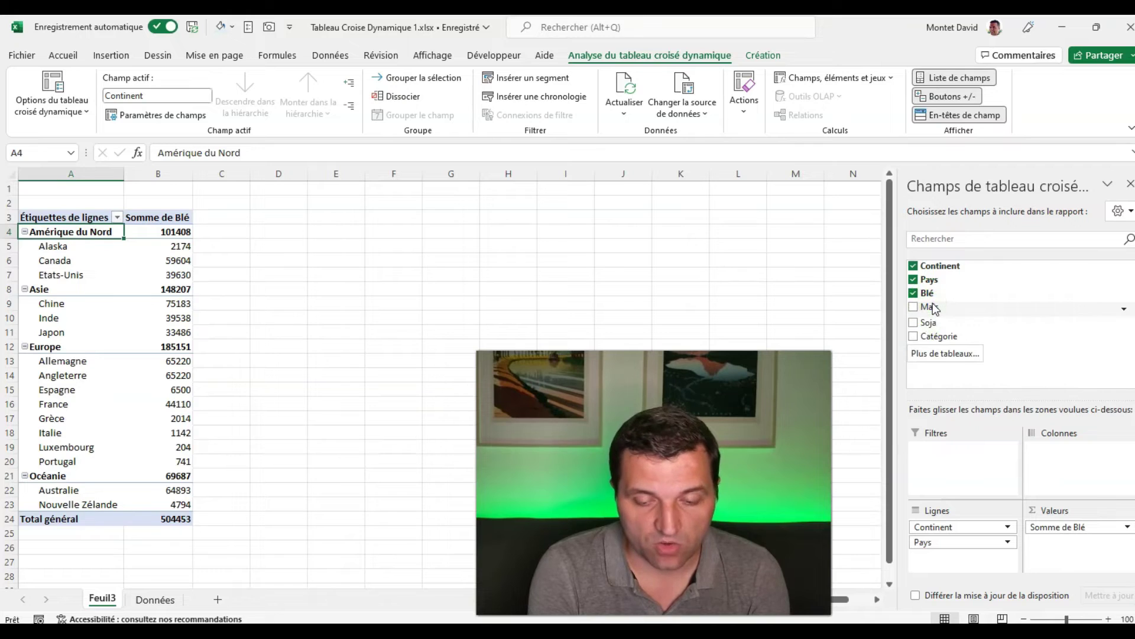
left_click_drag(1072, 546, 1058, 535)
left_click_drag(155, 174, 287, 172)
left_click(300, 173)
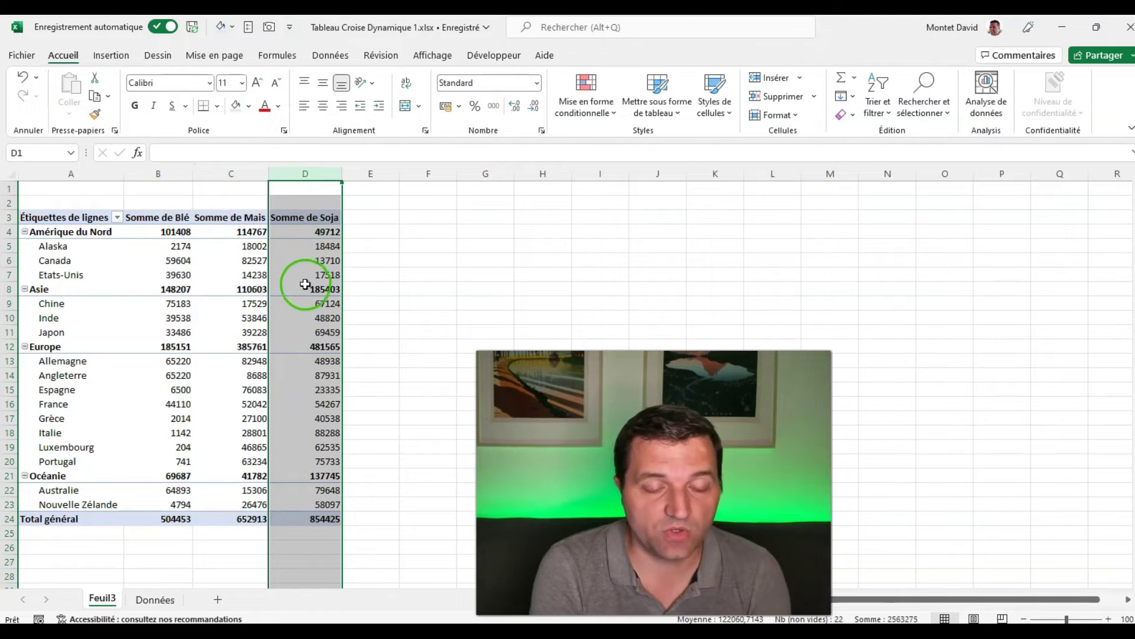
left_click(311, 264)
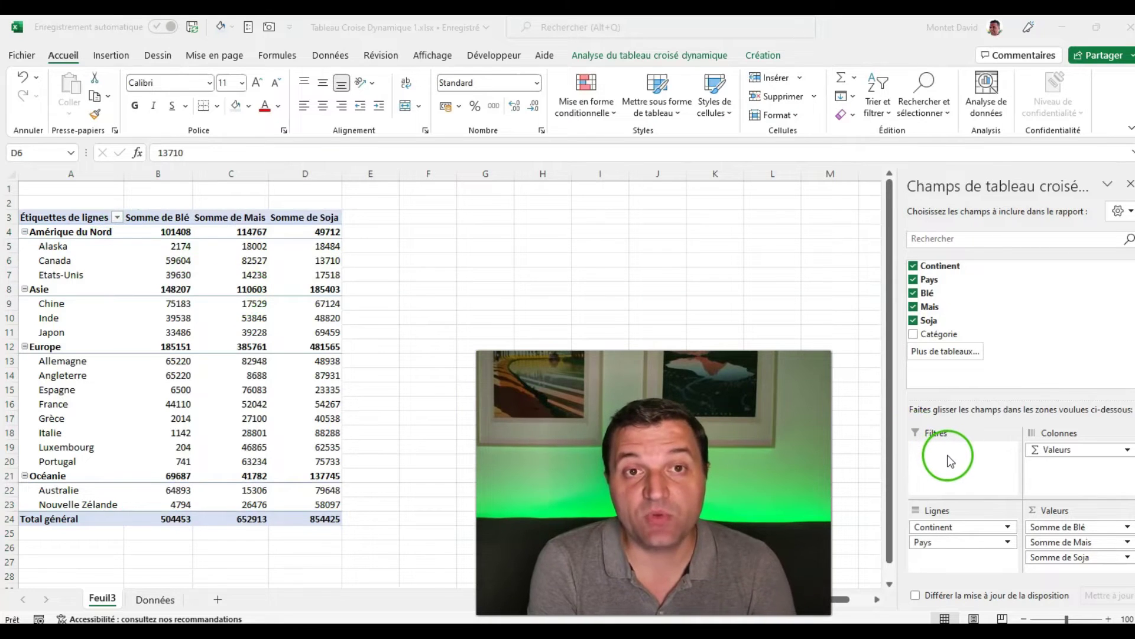
Step: Add Catégorie as the pivot table's report filter and try selecting several categories in its list with multiple selection enabled
left_click_drag(944, 333, 959, 440)
left_click_drag(946, 331, 945, 450)
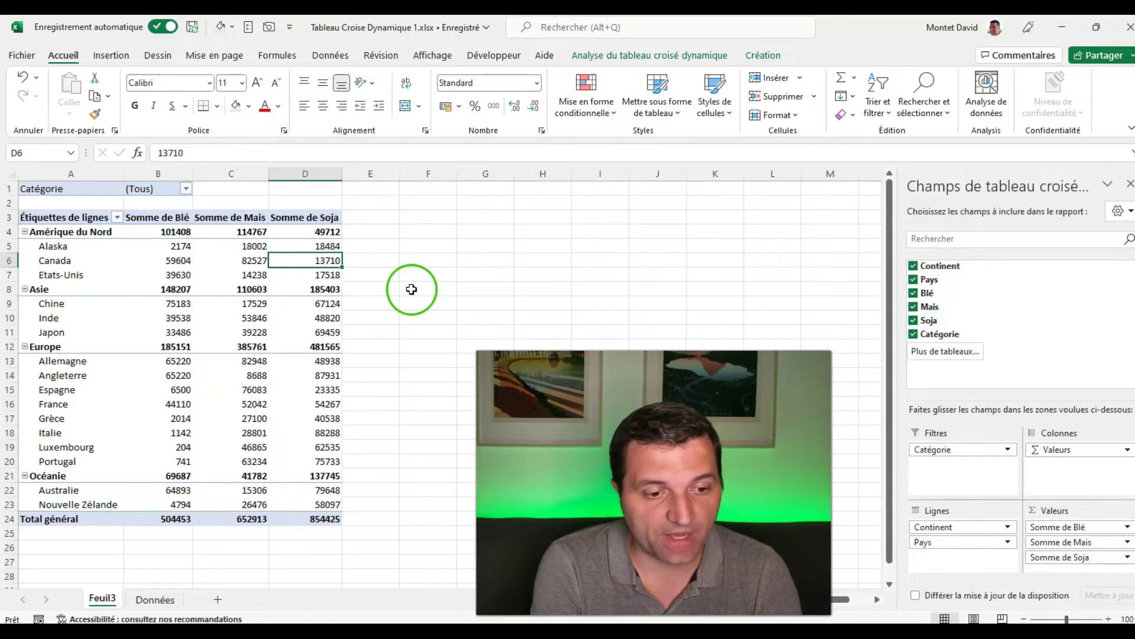
left_click(185, 189)
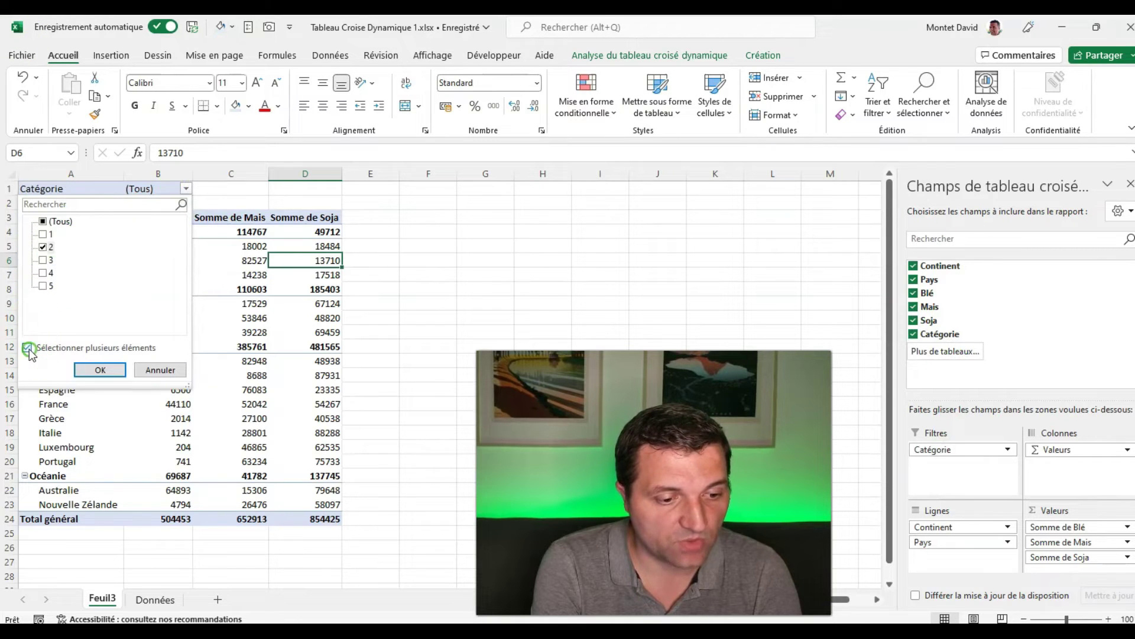
double_click(47, 259)
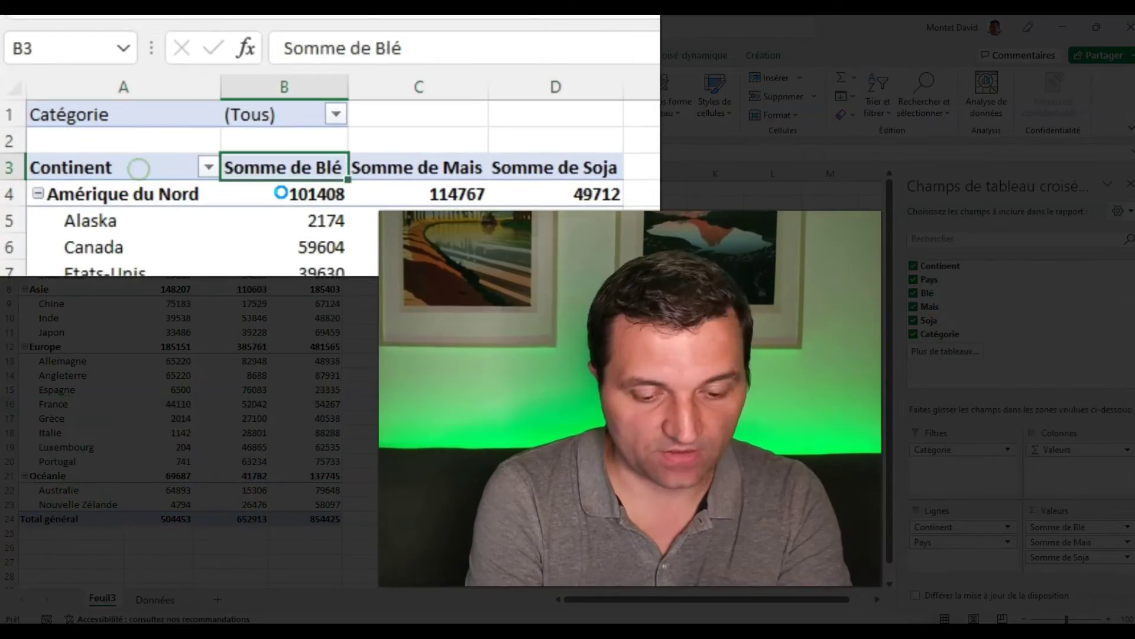
Step: Rename the Somme de Blé header in B3 to Blé, followed by a space to avoid duplicating the field name
type("Blé")
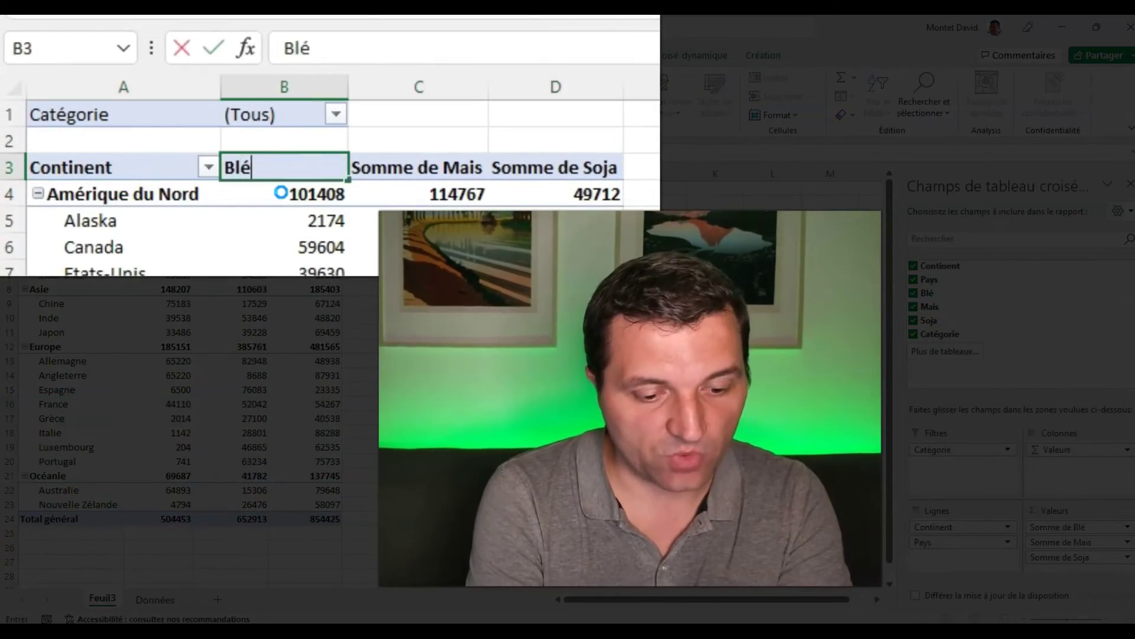
key("Return")
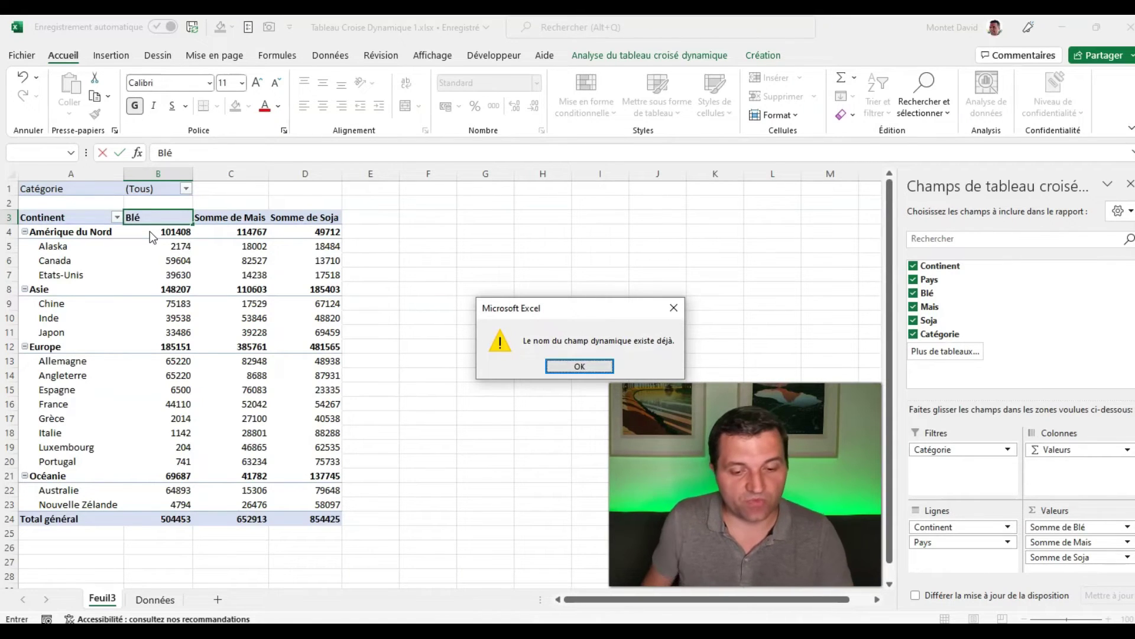
key("Return")
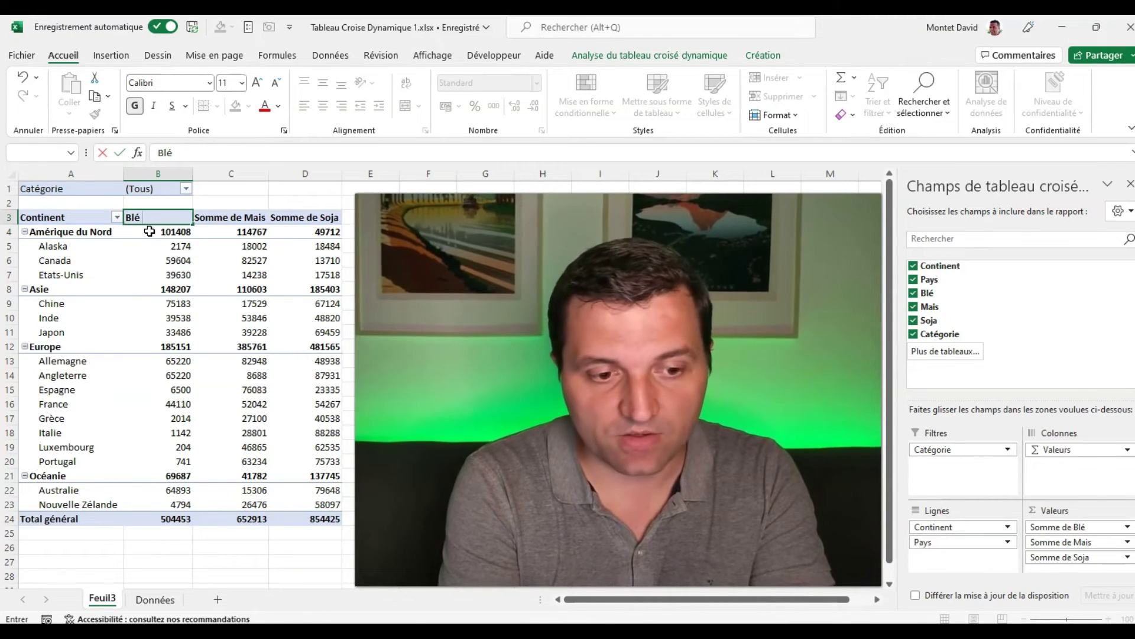
key("Return")
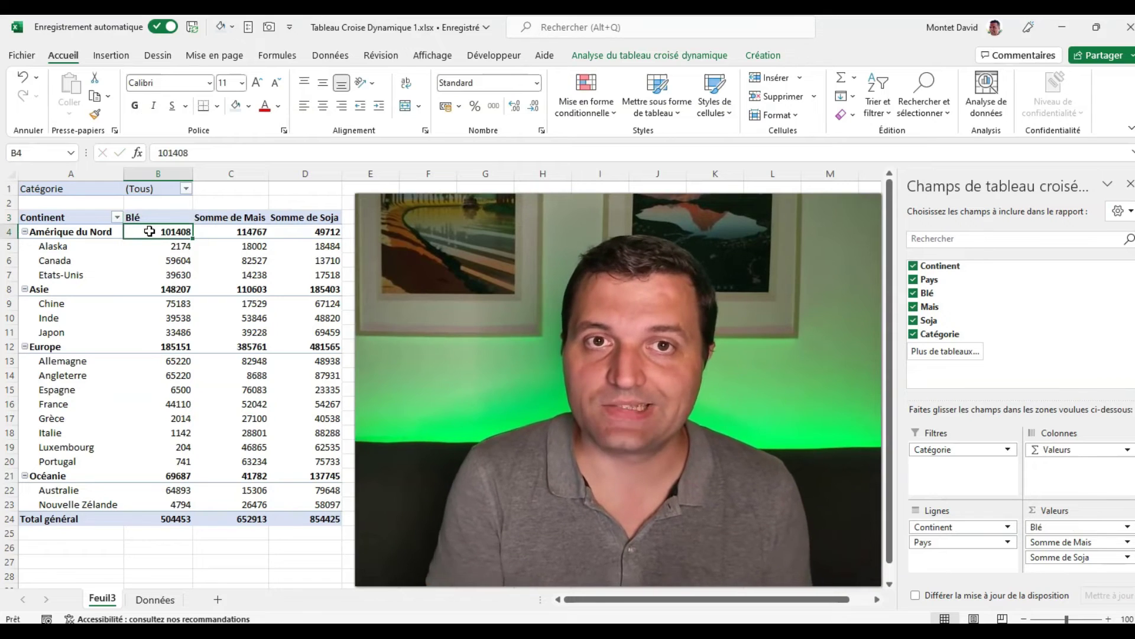
Step: Rename the Somme de Mais and Somme de Soja headers to Mais and Soja, each followed by a space
key("Up")
key("Right")
type("Ma")
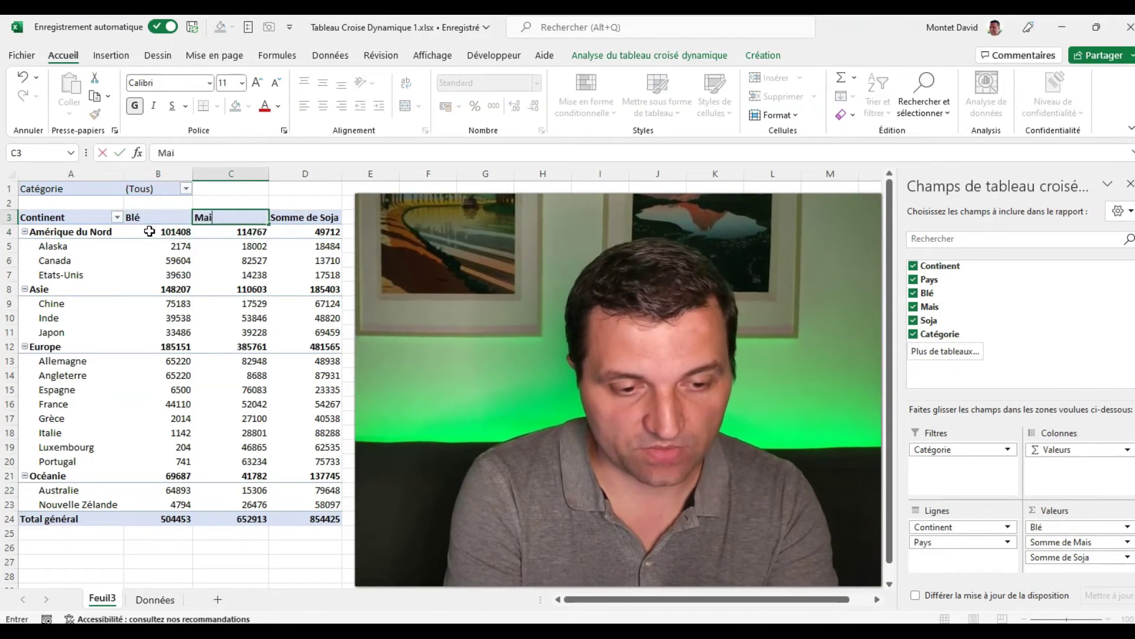
key("Tab")
type("Soja")
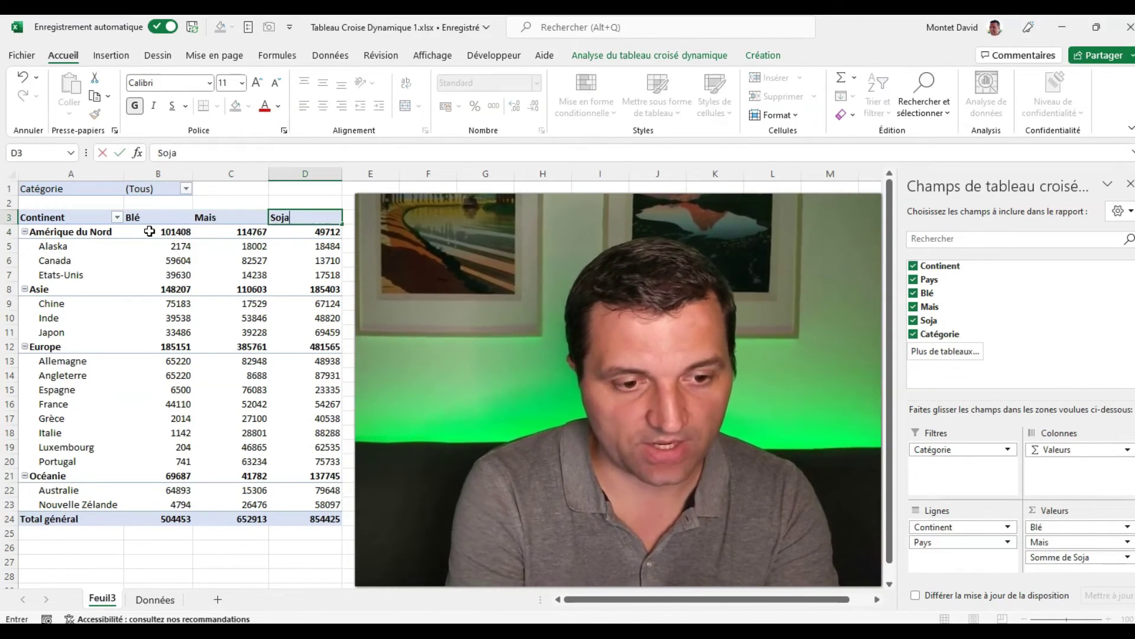
left_click(149, 232)
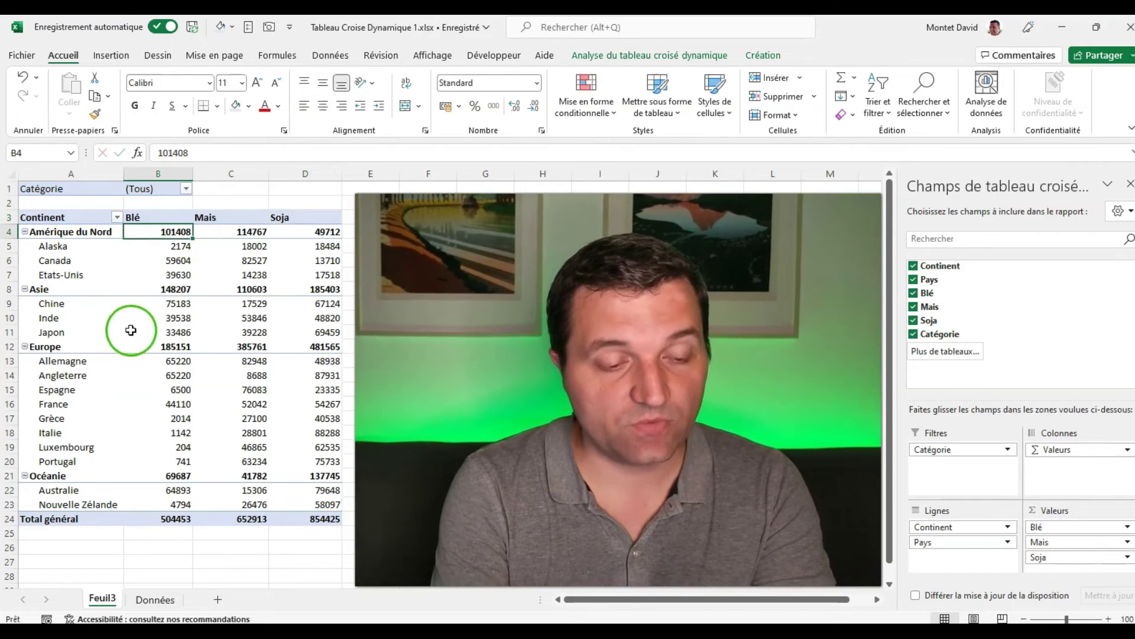
Step: Extract the source records behind the Asie subtotal for Blé onto a new sheet, and return to the pivot table on Feuil3
left_click(181, 288)
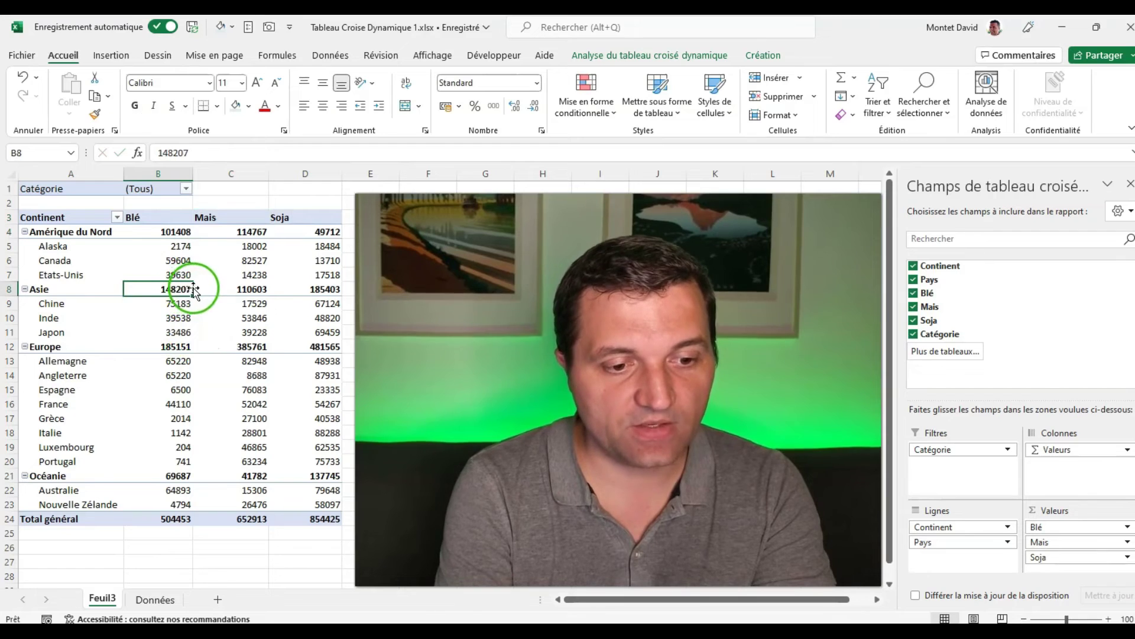
double_click(143, 292)
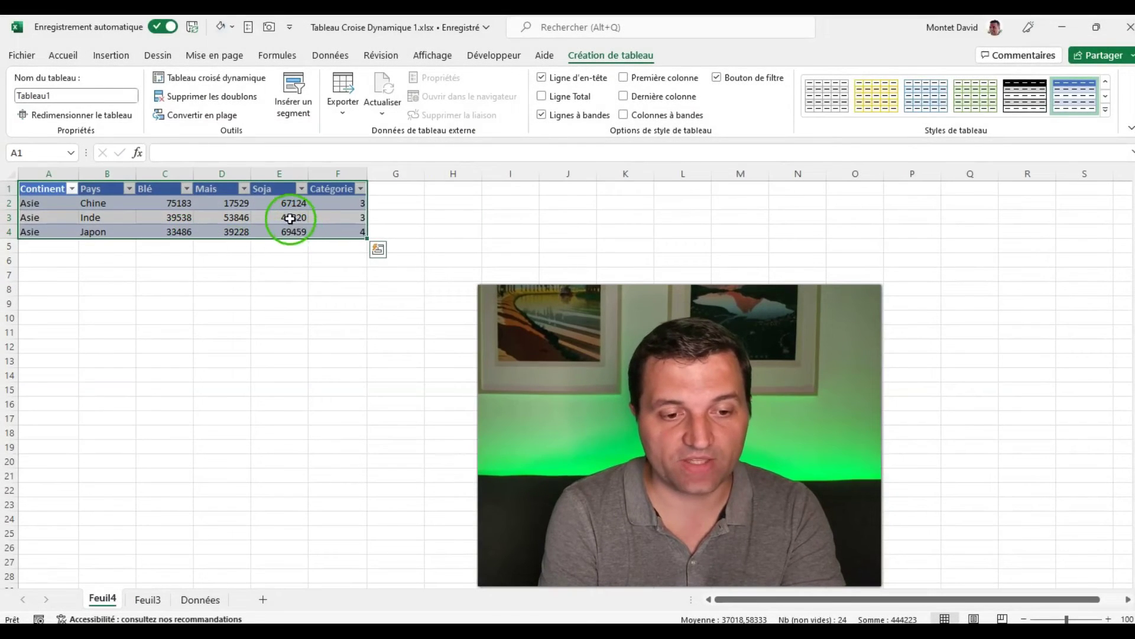
left_click(289, 219)
left_click(142, 602)
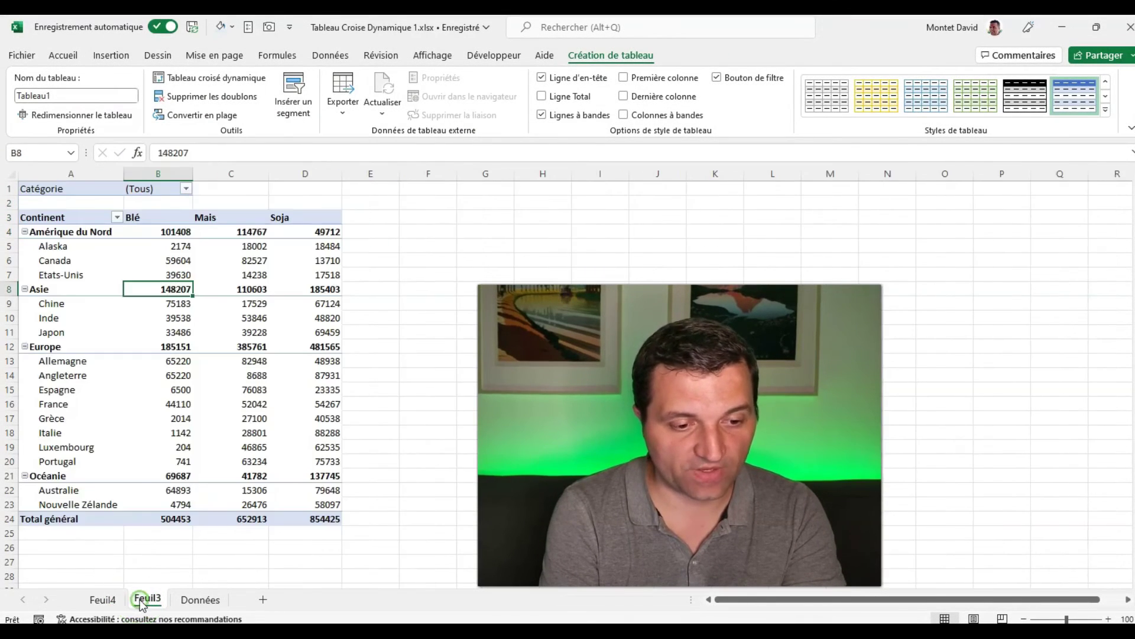
left_click(253, 288)
left_click(309, 343)
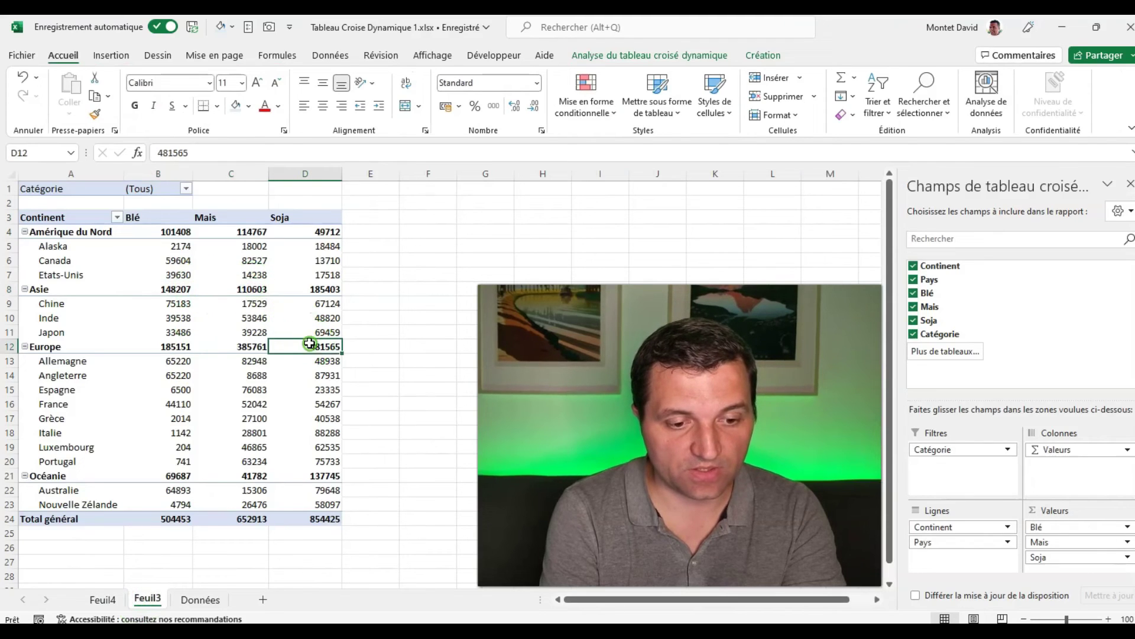
left_click(249, 480)
left_click(246, 404)
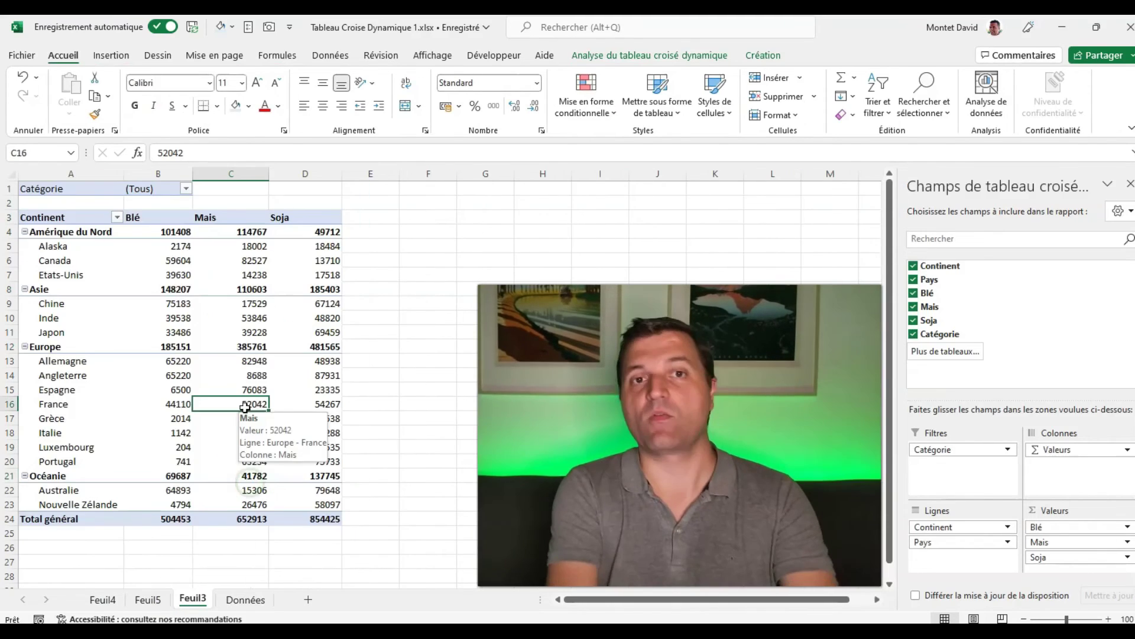